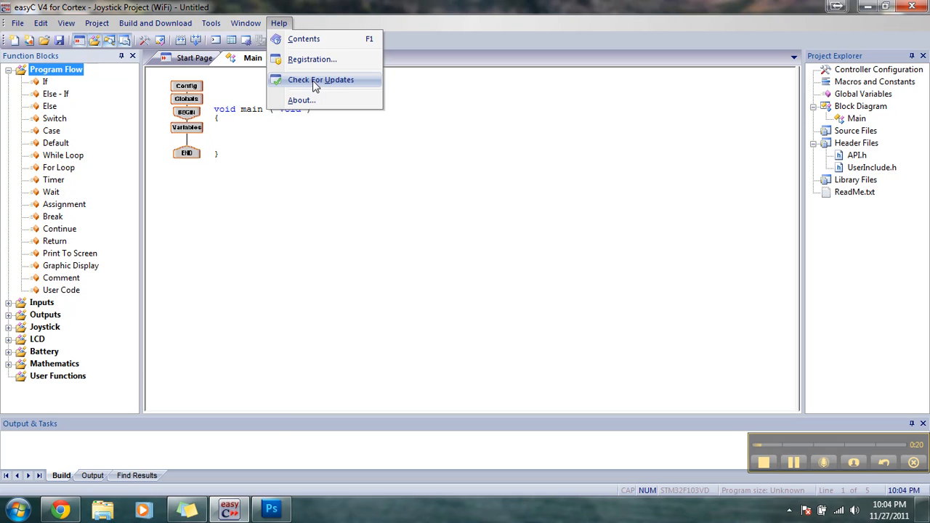
Step: Open the IFI VEXnet Firmware Upgrade utility to view it, and close it again
left_click(19, 507)
left_click(49, 449)
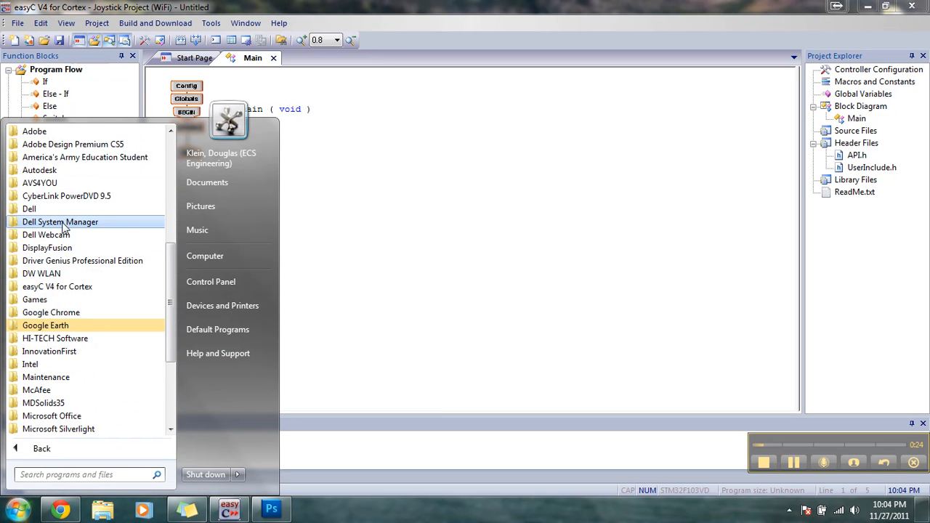
left_click(51, 288)
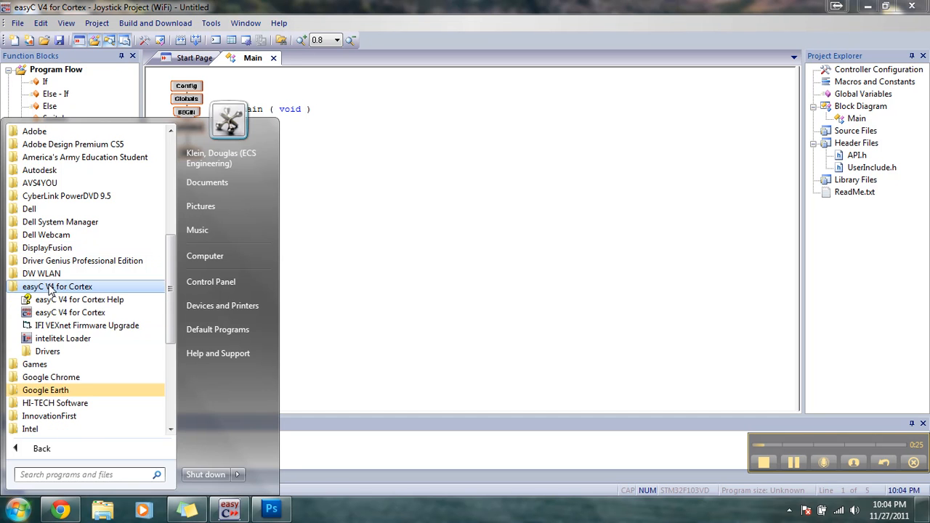
left_click(60, 326)
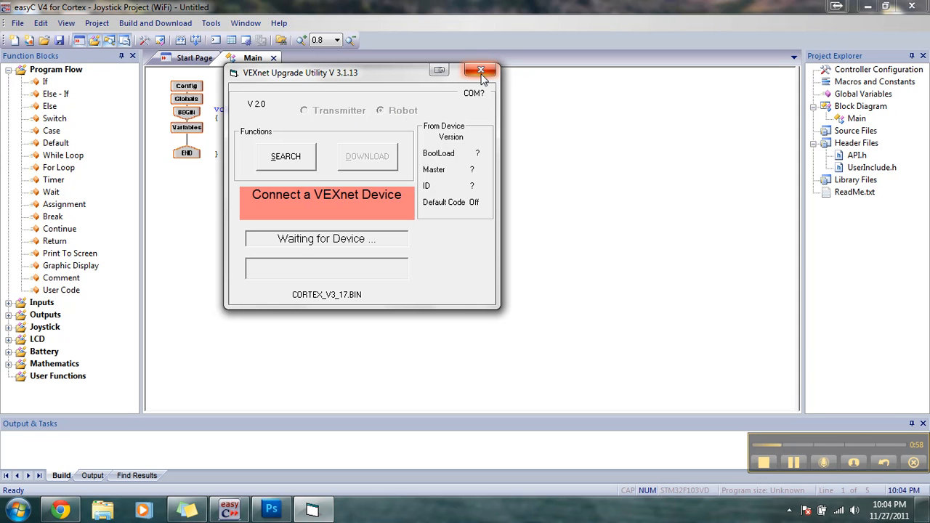
left_click(480, 72)
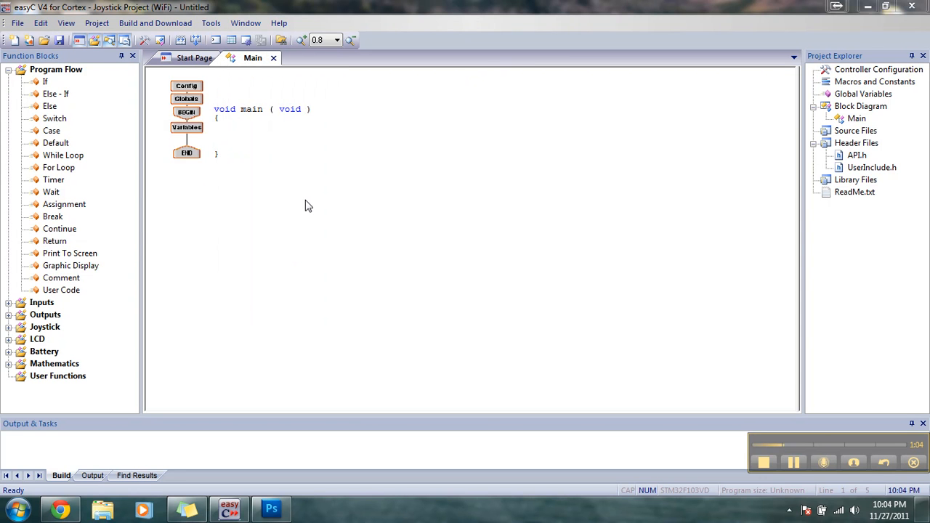
Step: Create a new standalone project of type Joystick Project (WiFi), discarding the changes to the untitled project
left_click(18, 23)
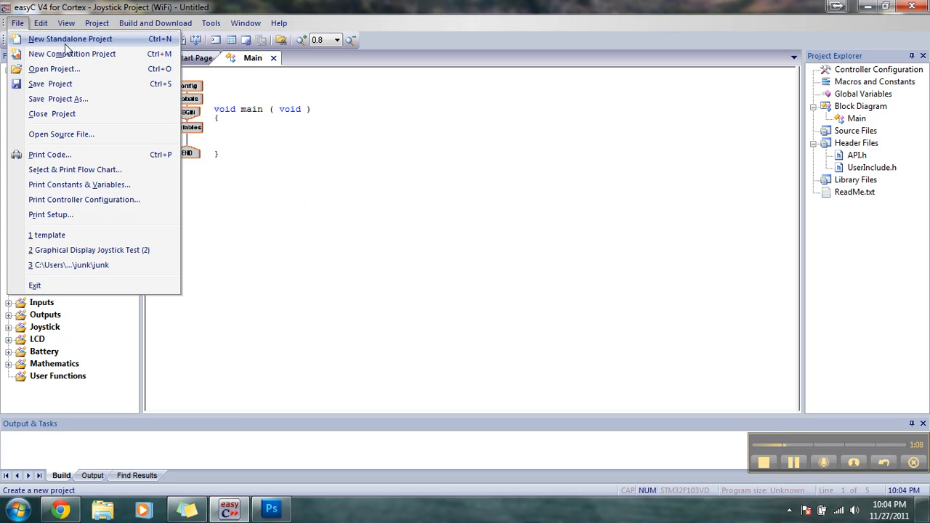
left_click(17, 25)
left_click(16, 25)
mouse_move(42, 26)
left_click(67, 42)
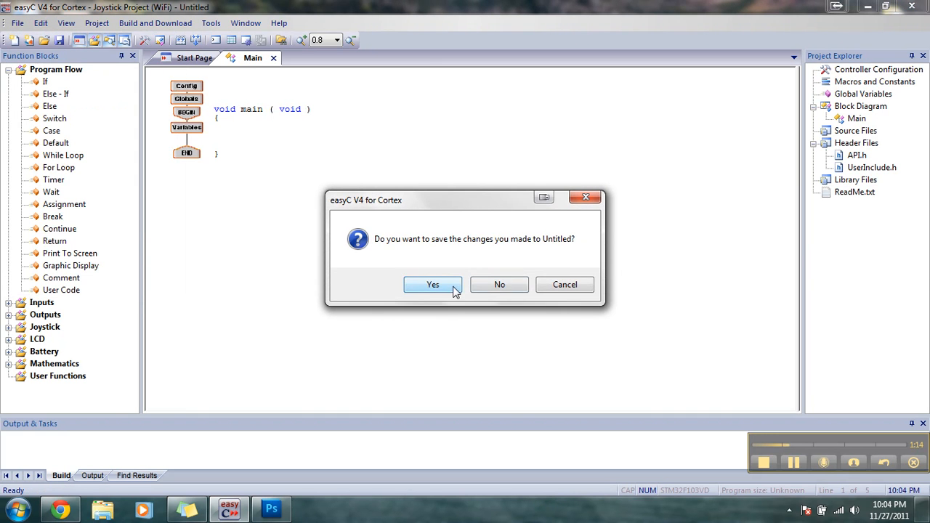
left_click(499, 285)
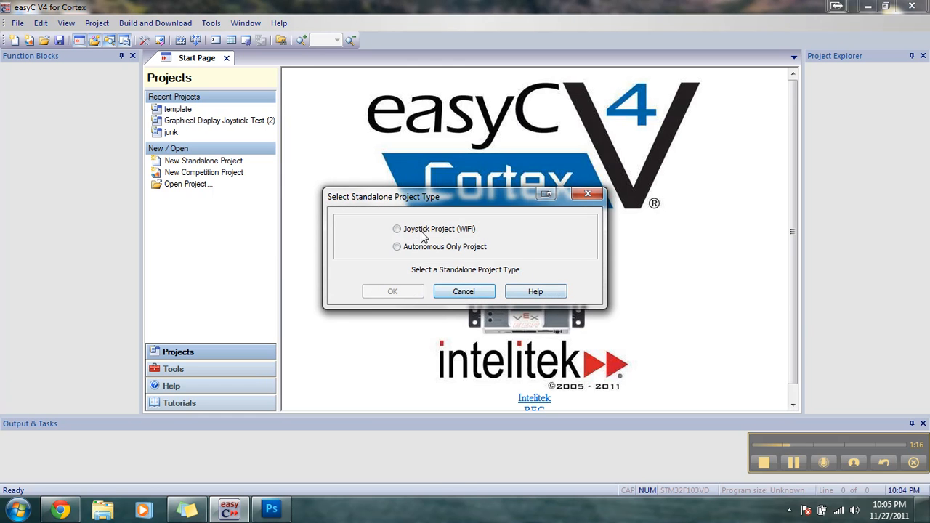
left_click(420, 230)
left_click(410, 292)
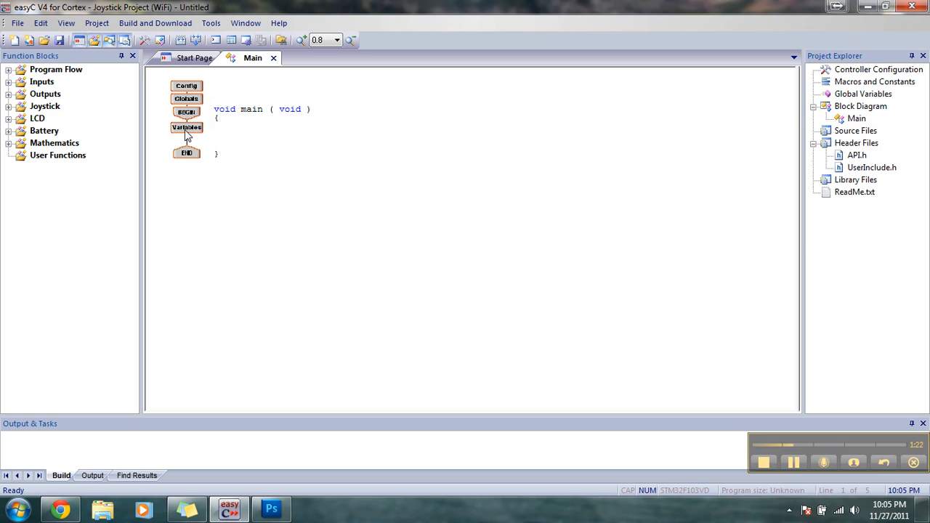
Step: Add a While Loop with condition 1 below the Variables block in the main flowchart
left_click(10, 70)
left_click_drag(70, 155, 188, 142)
type("1")
key("Return")
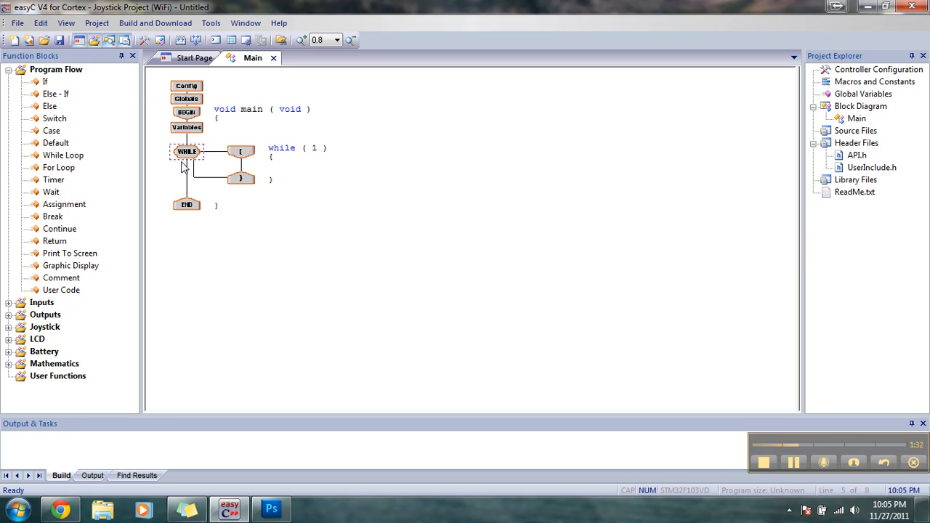
Step: Add a global variable of type short named Flex in the program globals
double_click(188, 100)
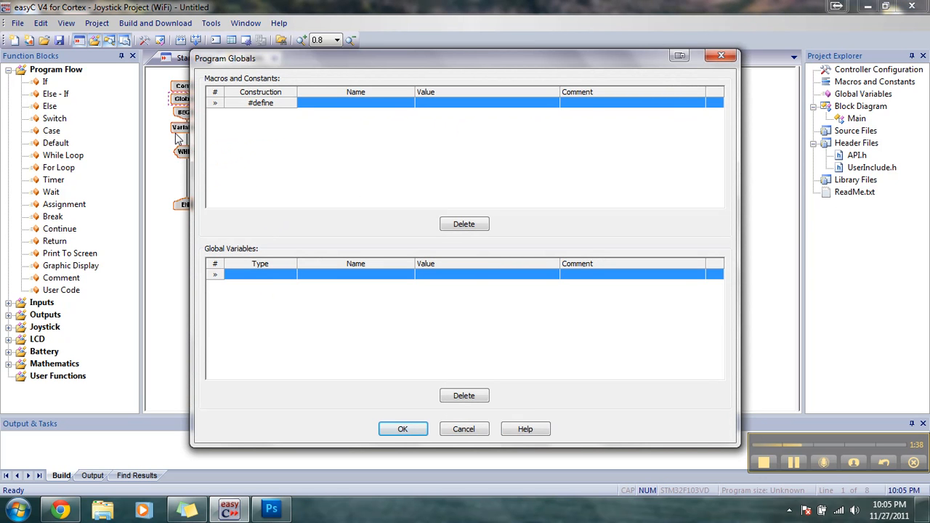
left_click(266, 276)
left_click(291, 275)
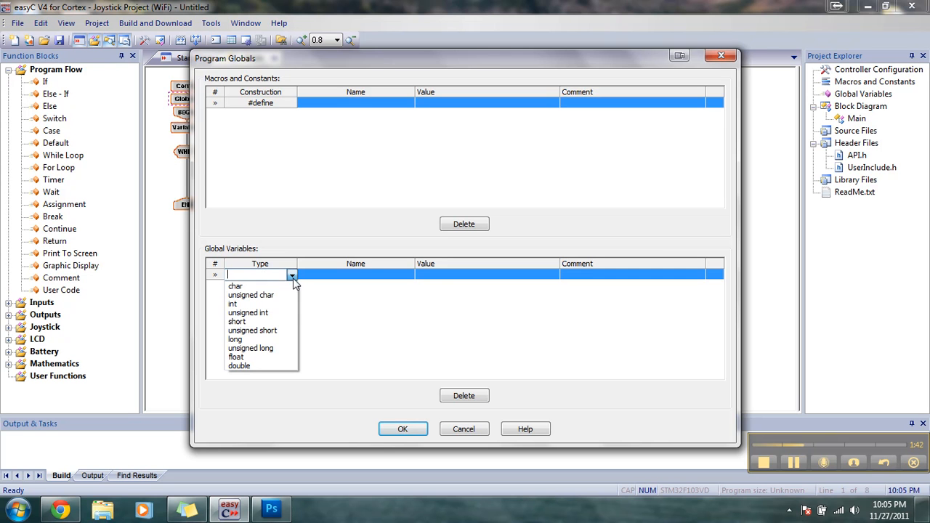
left_click(262, 321)
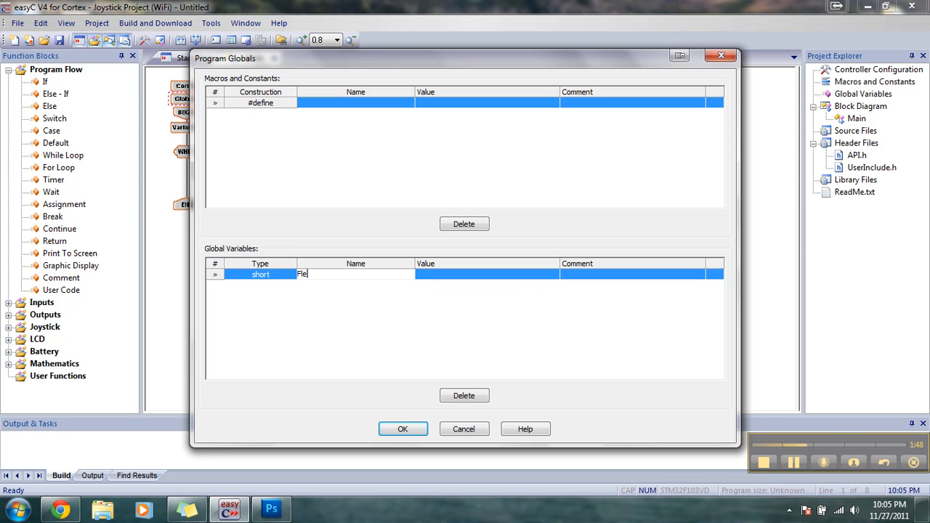
type("Flex")
left_click(405, 429)
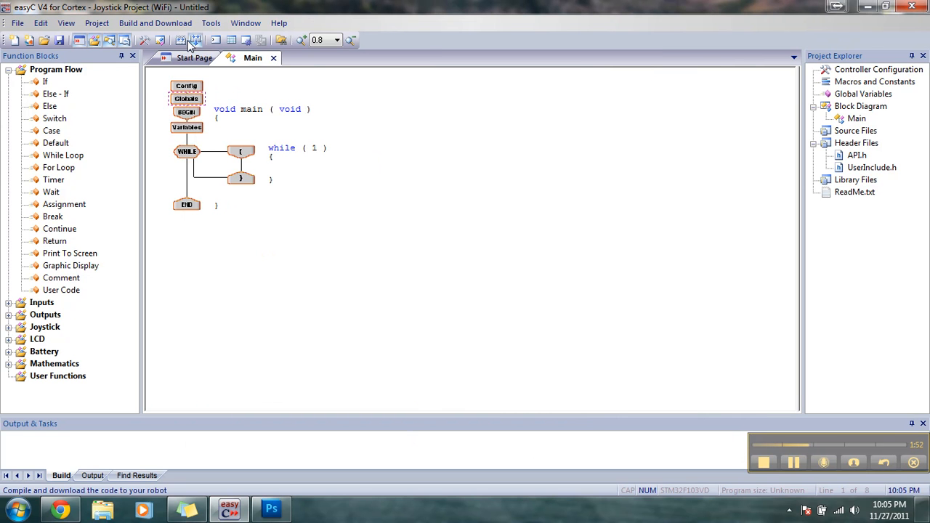
Step: In the controller configuration, label motor port 1 "Left motor" and motor port 10 "Right motor"
left_click(144, 42)
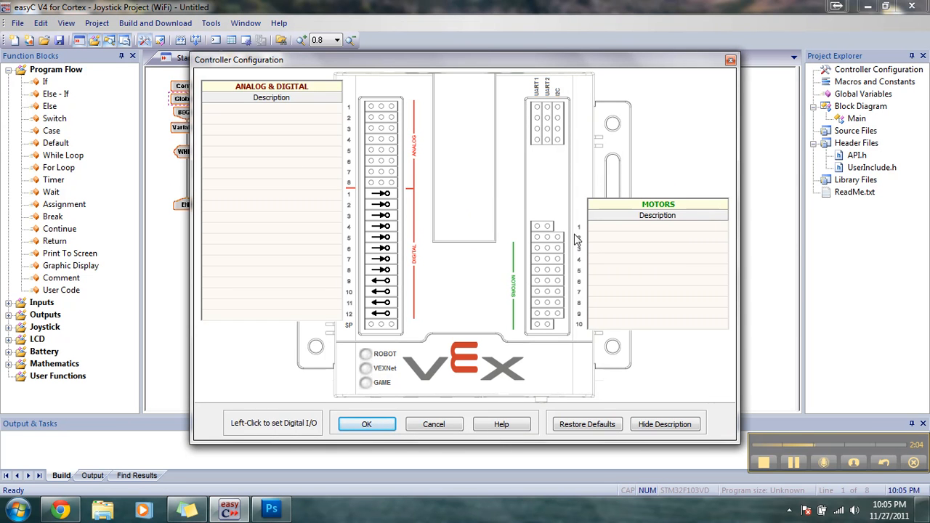
left_click(645, 229)
left_click(644, 229)
type("Left motor")
left_click(619, 325)
left_click(619, 319)
type("Right")
Step: Label digital port 5 "Button" and digital port 8 "LED" in the controller configuration
left_click(266, 241)
left_click(266, 240)
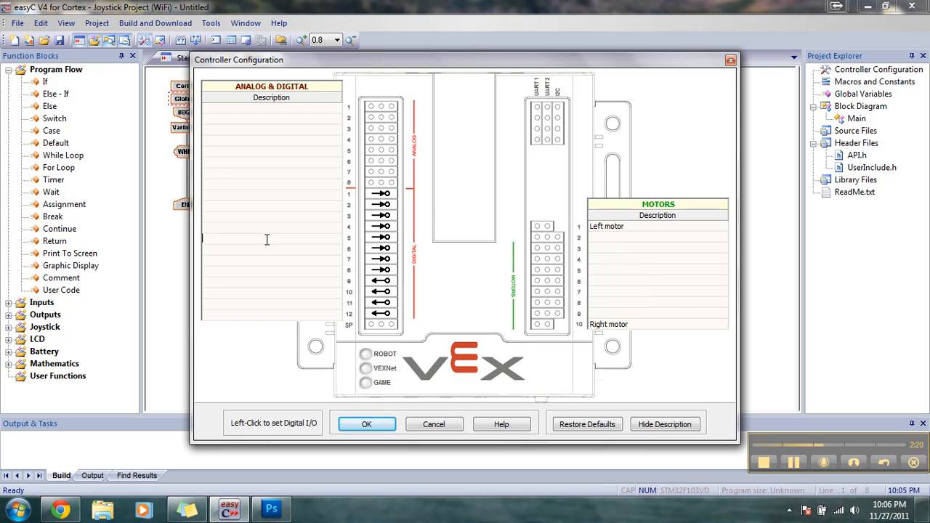
type("Bu")
left_click(288, 274)
left_click(287, 279)
type("LED")
Step: Label analog port 4 "Photo" and switch digital port 8 from input to output
left_click(260, 141)
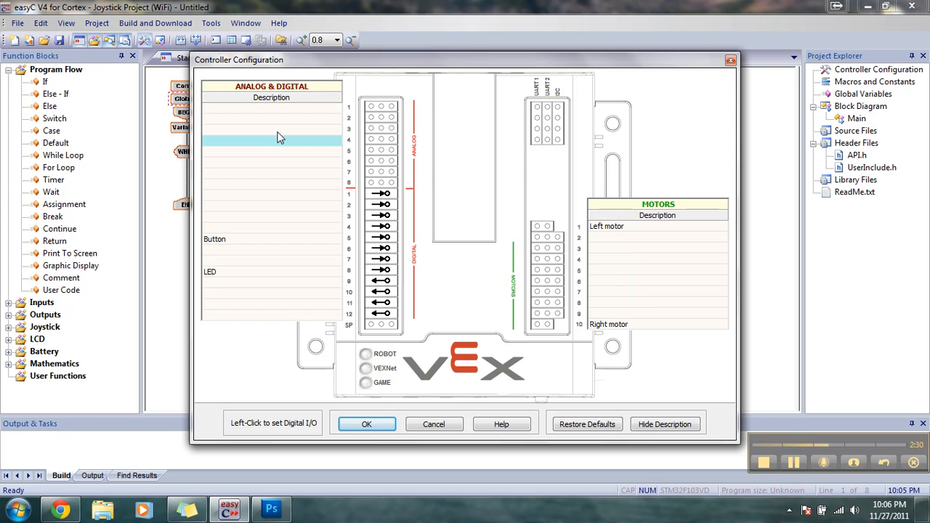
left_click(277, 138)
type("Photo")
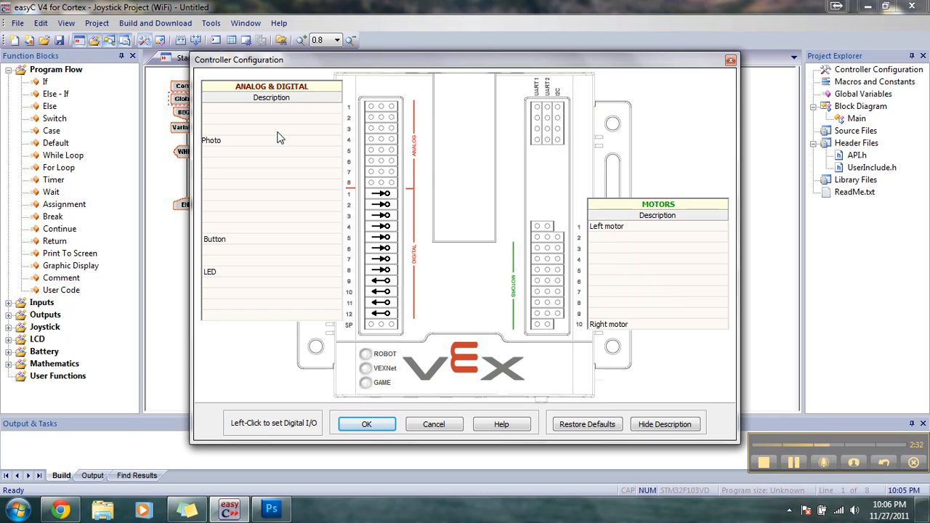
key("Return")
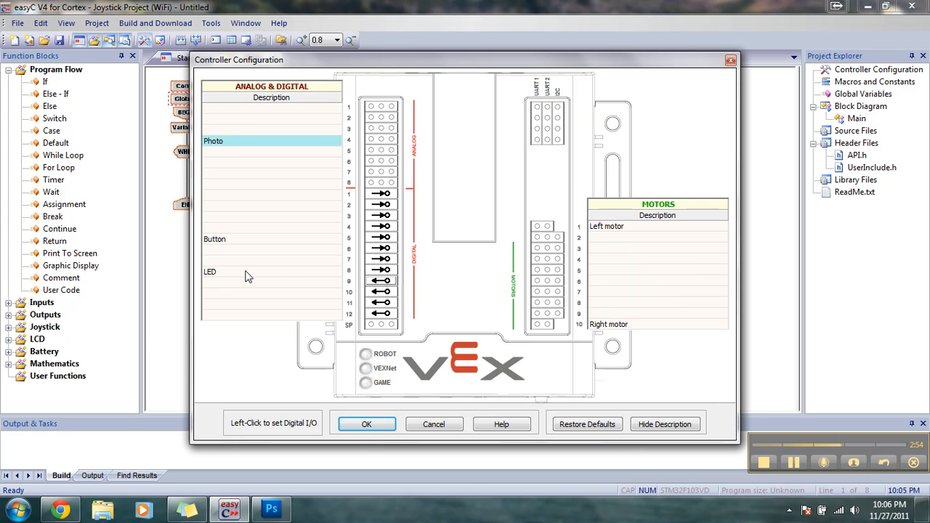
left_click(387, 273)
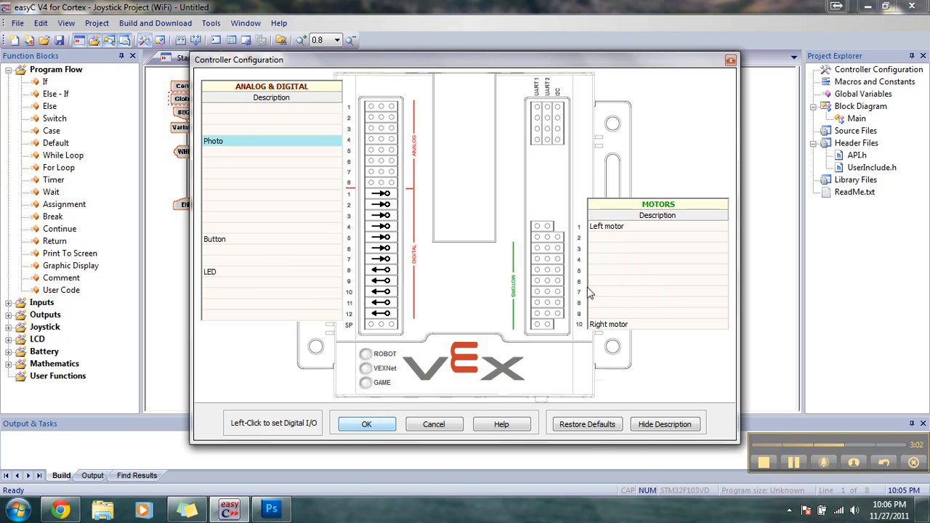
Step: Label motor port 5 "Lift Motor" and accept the controller configuration
left_click(611, 270)
left_click(612, 269)
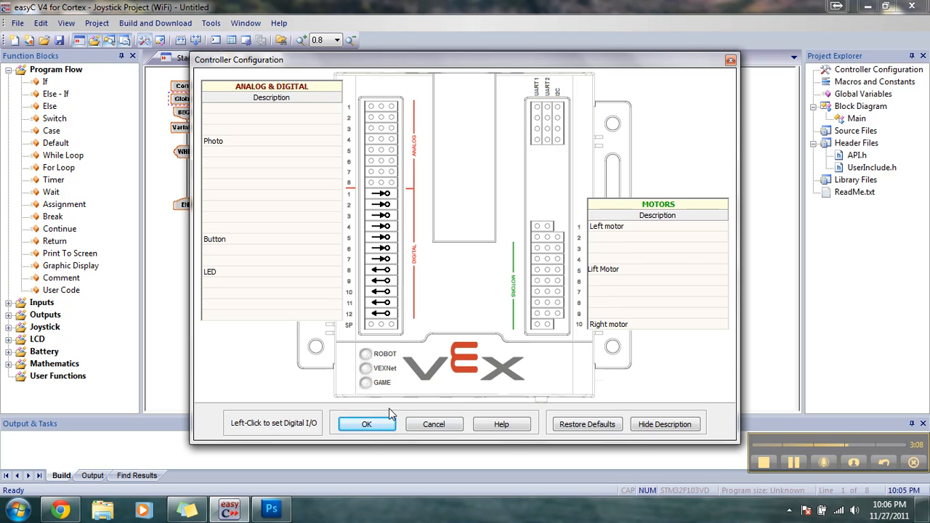
left_click(368, 425)
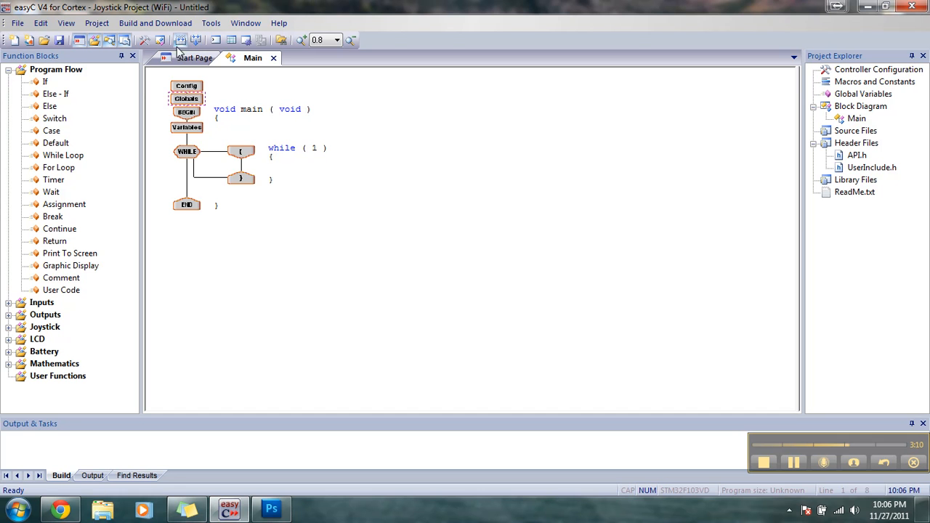
Step: In On-Line Control, extend the motor descriptions to "Left motor 127 Forward" and "Right motor -127 Forward"
left_click(244, 41)
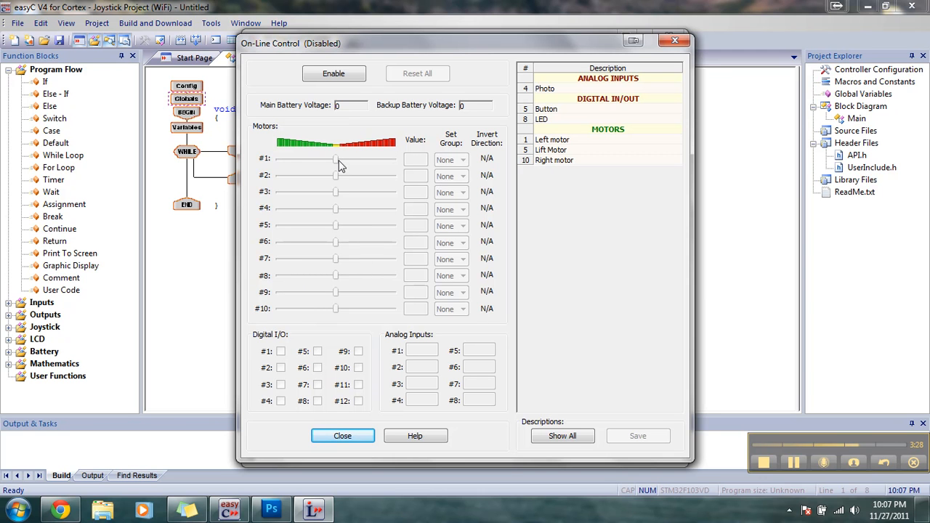
left_click(579, 139)
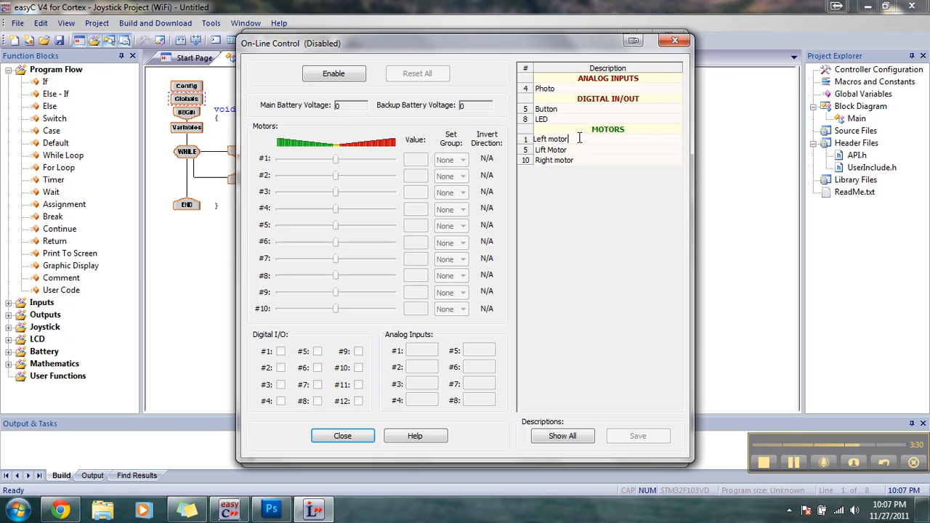
type("12")
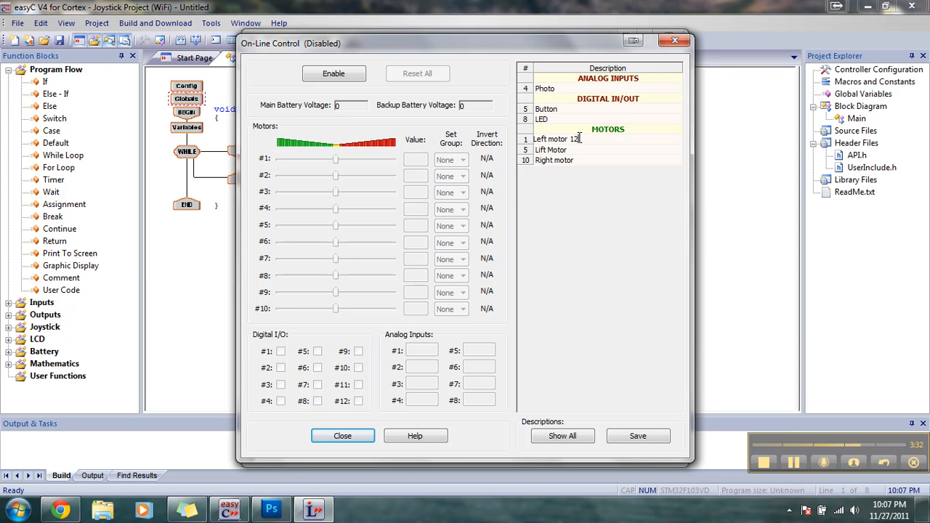
type(" Forward")
left_click(561, 151)
double_click(587, 161)
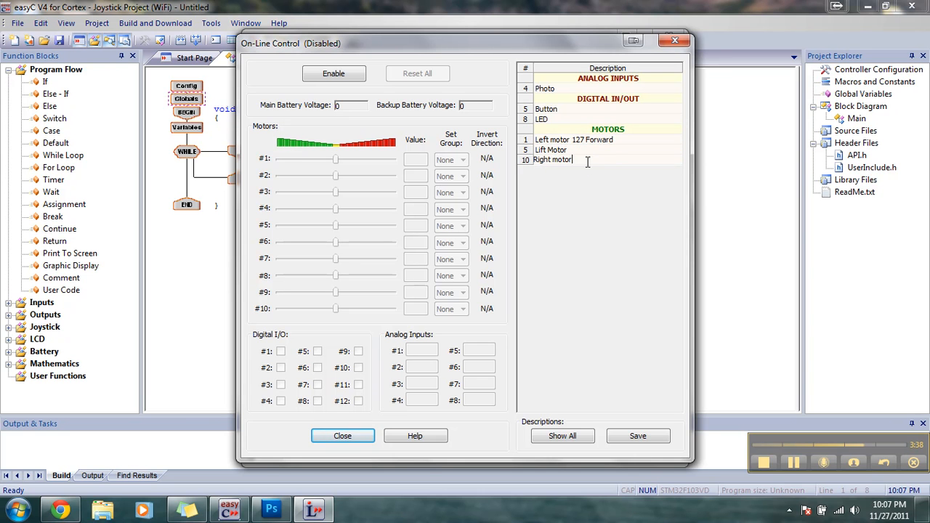
type("-127 Forward")
Step: Extend the description of motor 5 to "Lift Motor 127 UP"
left_click(567, 149)
left_click(567, 149)
type("127 UP")
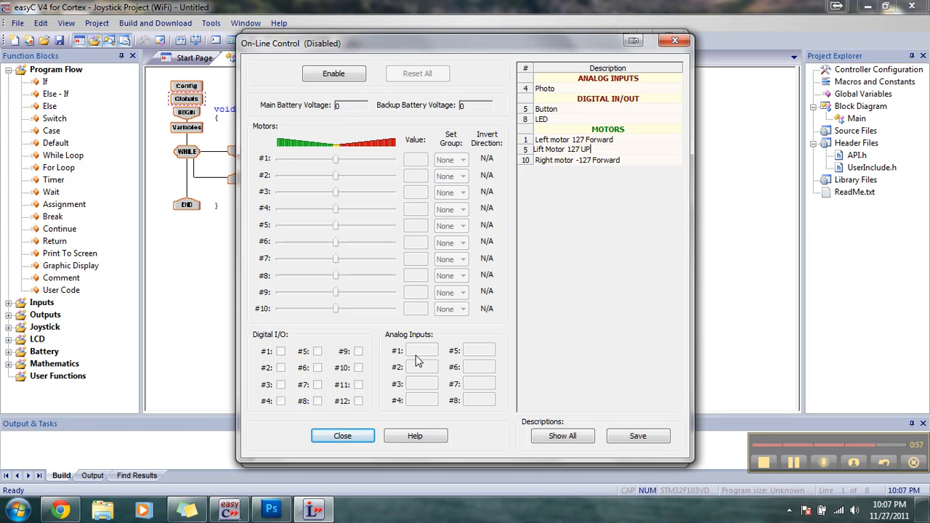
Step: Close On-Line Control, saving the changed descriptions to the current project, and exit the IFI/intelitek Loader
left_click(345, 440)
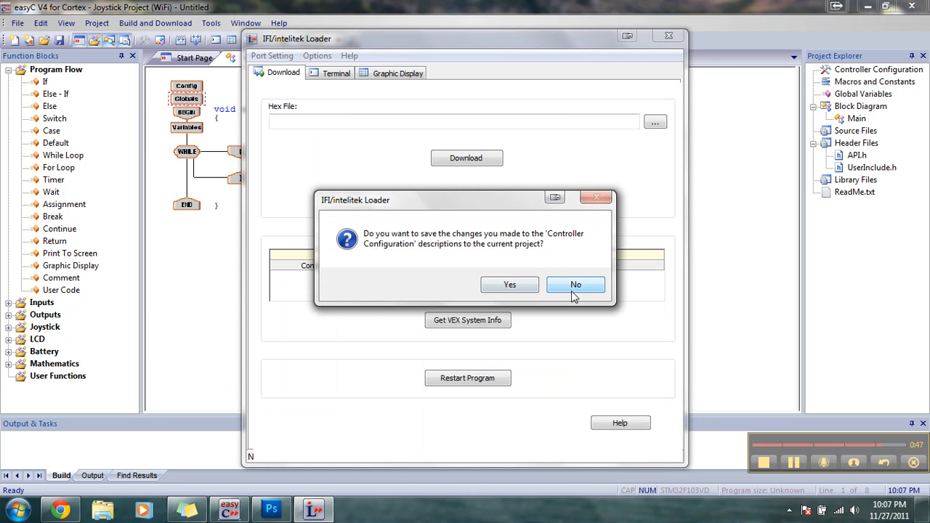
left_click(526, 287)
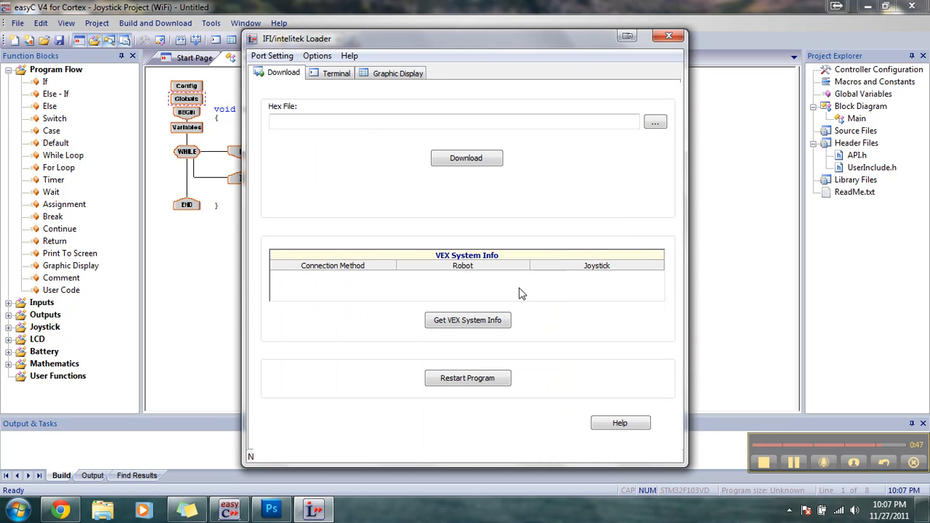
left_click(676, 35)
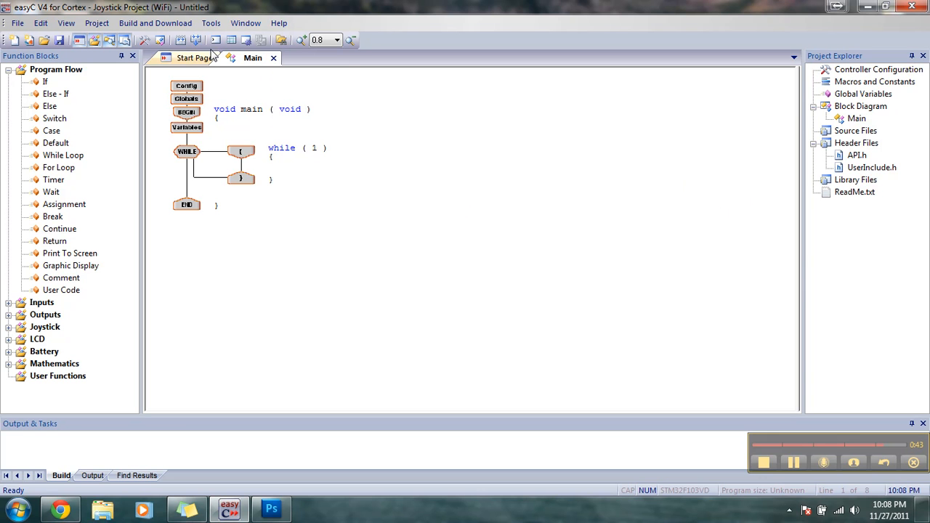